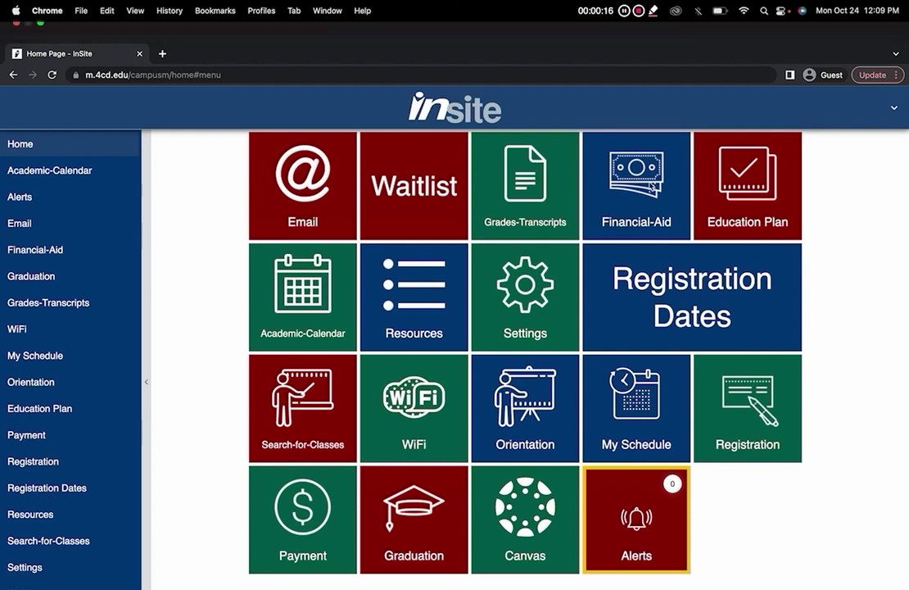
Open InSite's Registration page, which lists Register & Drop, Manage My Waitlists and other options
{"action": "left_click", "coordinate": [731, 403]}
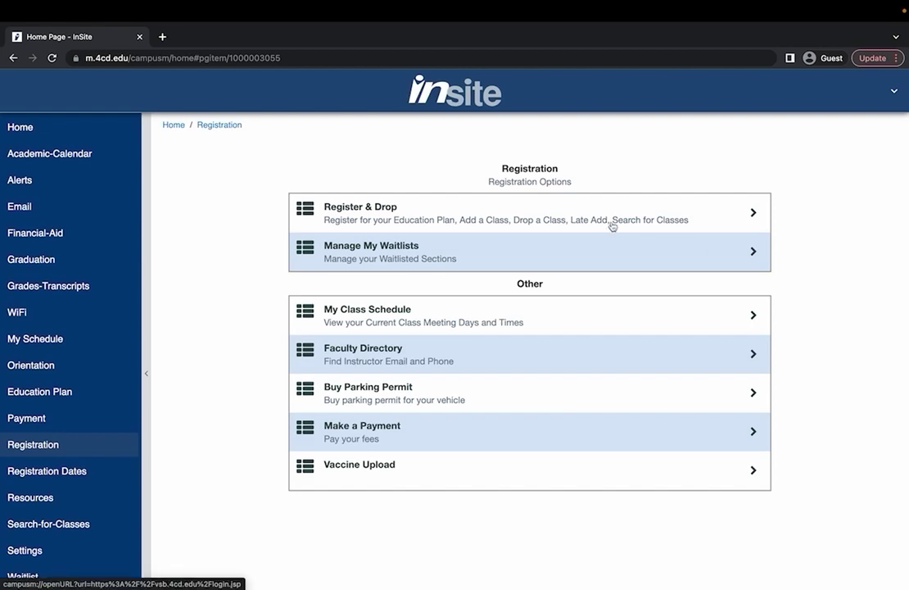
Launch 4CD Schedule Builder for Fall 2022 and check that all campuses and course types are selected
{"action": "left_click", "coordinate": [420, 217]}
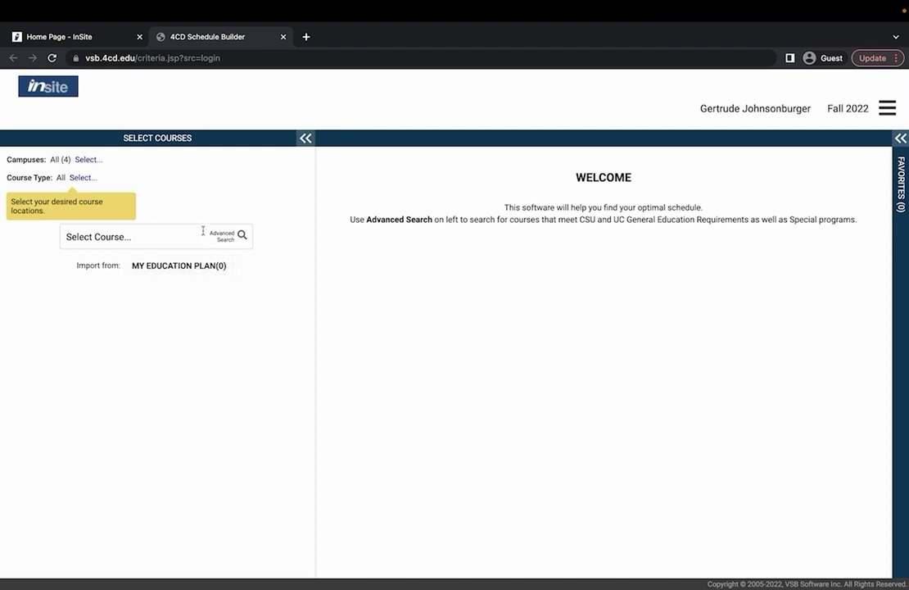
{"action": "left_click", "coordinate": [86, 160]}
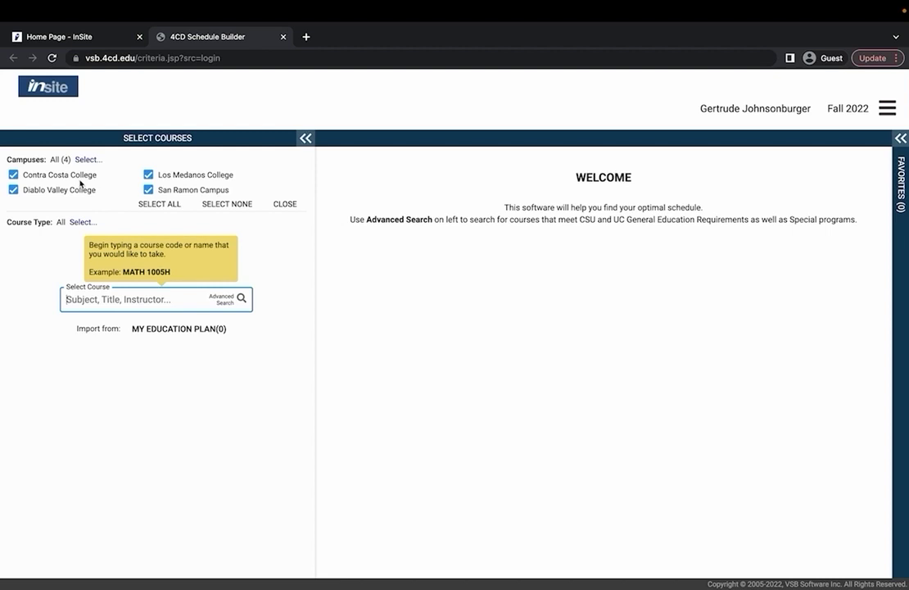
{"action": "left_click", "coordinate": [82, 223]}
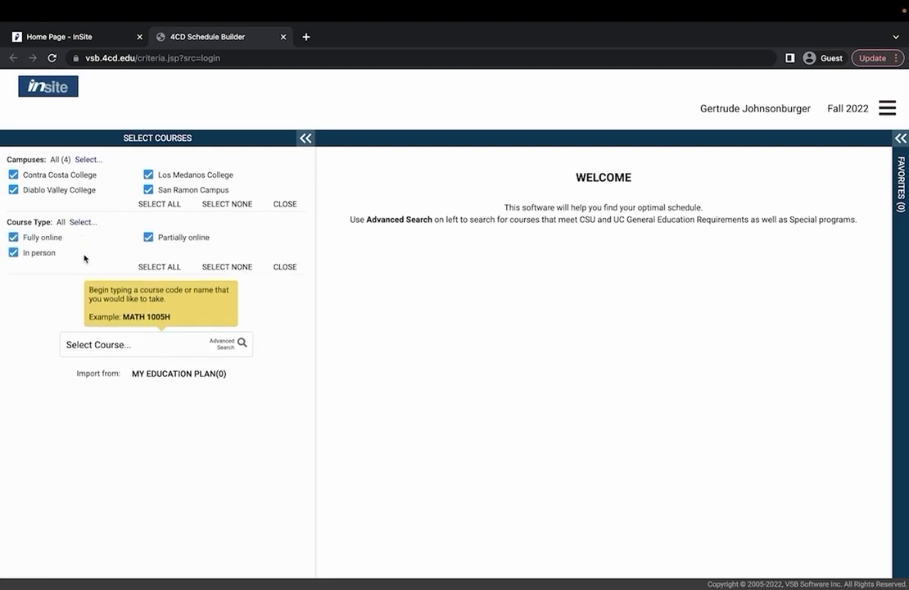
Search 'calculus' and add MATH 220 Calculus/Analytic Geometry II to the course list
{"action": "left_click", "coordinate": [108, 344]}
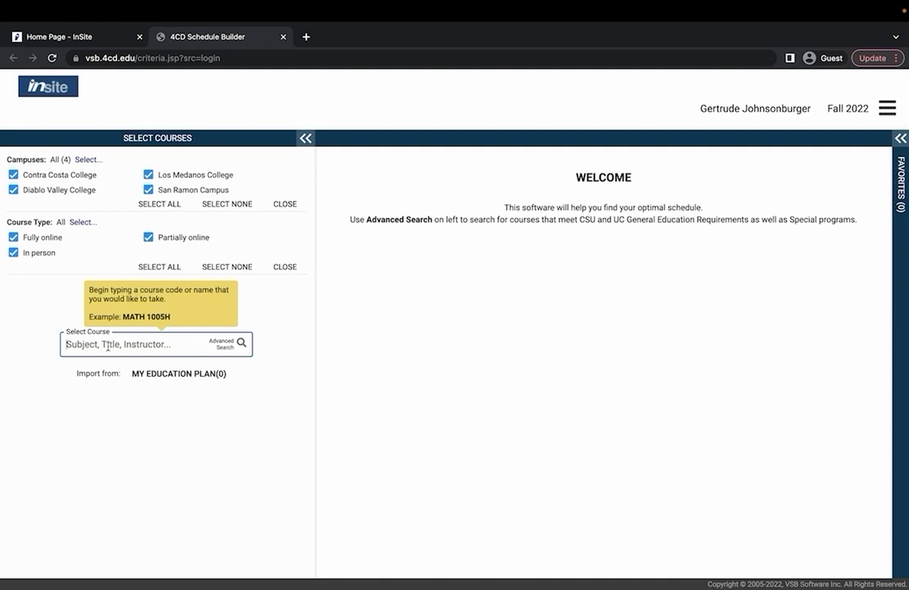
{"action": "type", "text": "calc"}
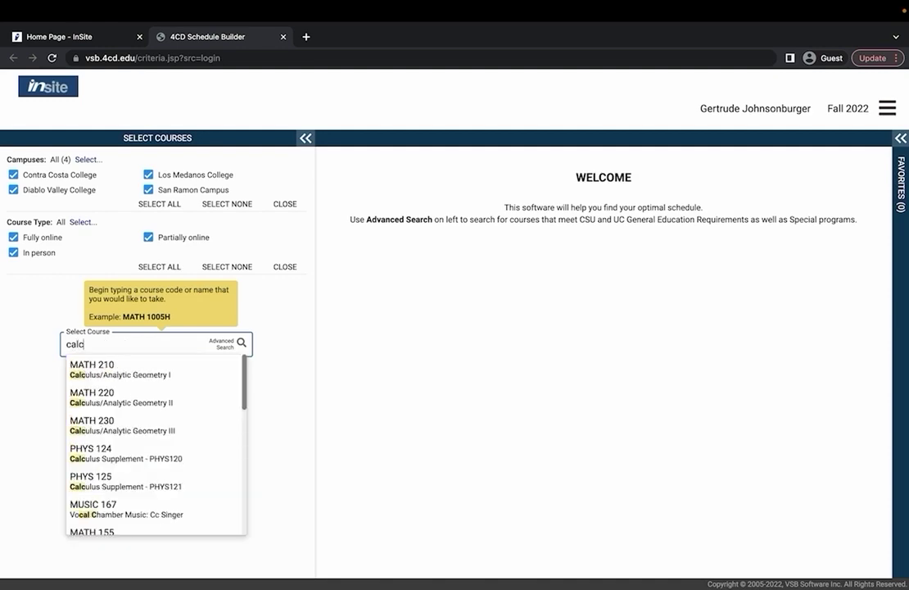
{"action": "key", "text": "BackSpace"}
{"action": "type", "text": "culus"}
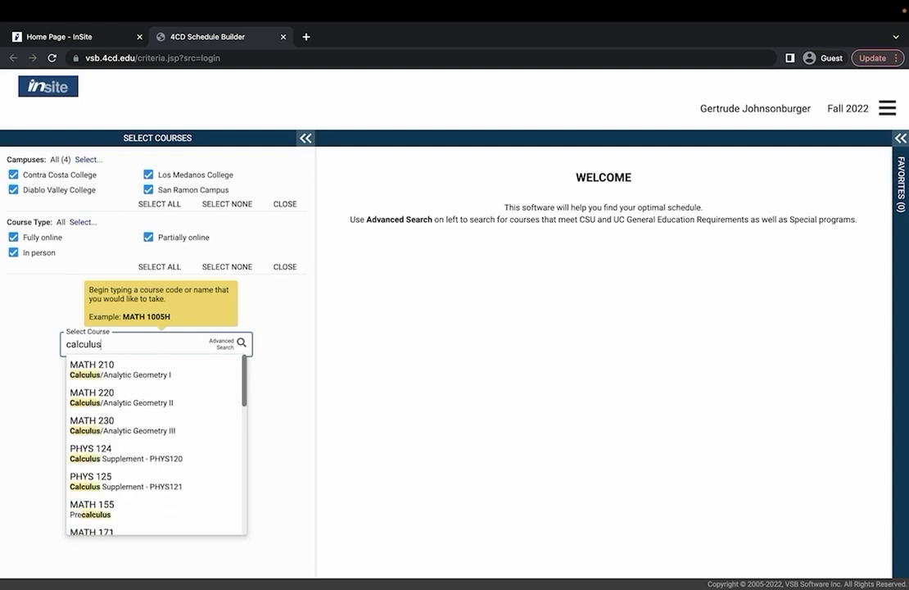
{"action": "key", "text": "Down"}
{"action": "key", "text": "Down"}
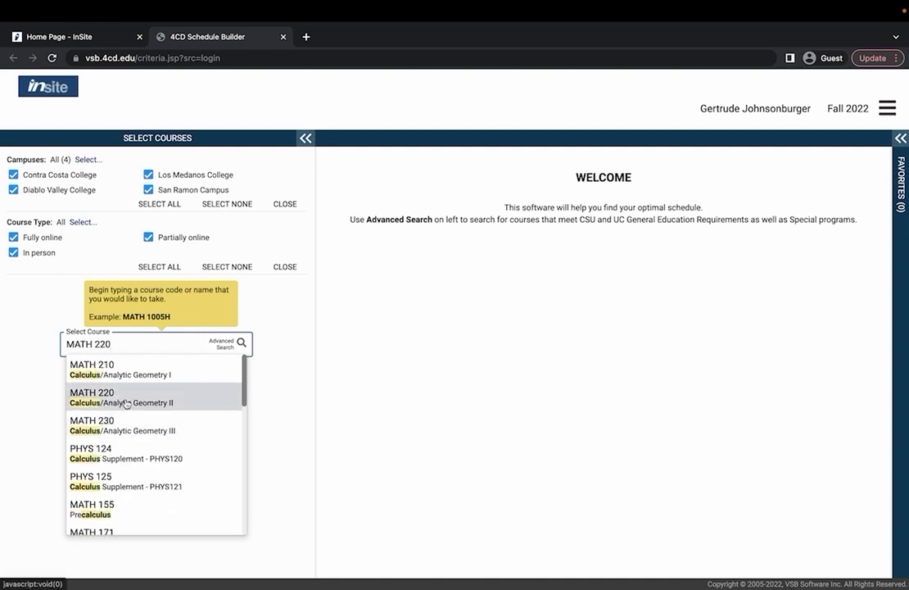
{"action": "left_click", "coordinate": [126, 403]}
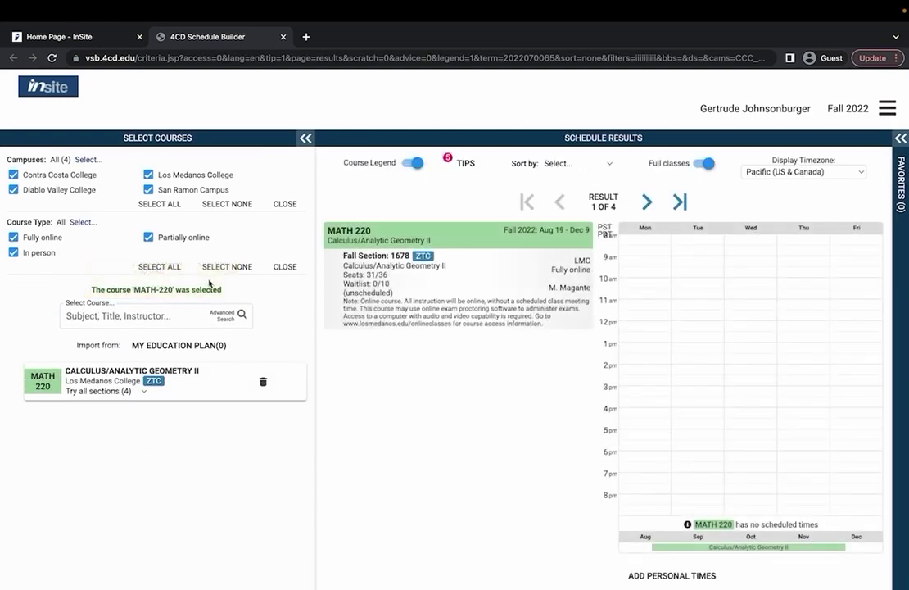
Expand MATH 220 to read its four Fall sections (1678, 1679, 9582, 9597) and their remarks
{"action": "scroll", "coordinate": [205, 299], "scroll_direction": "down", "scroll_amount": 1}
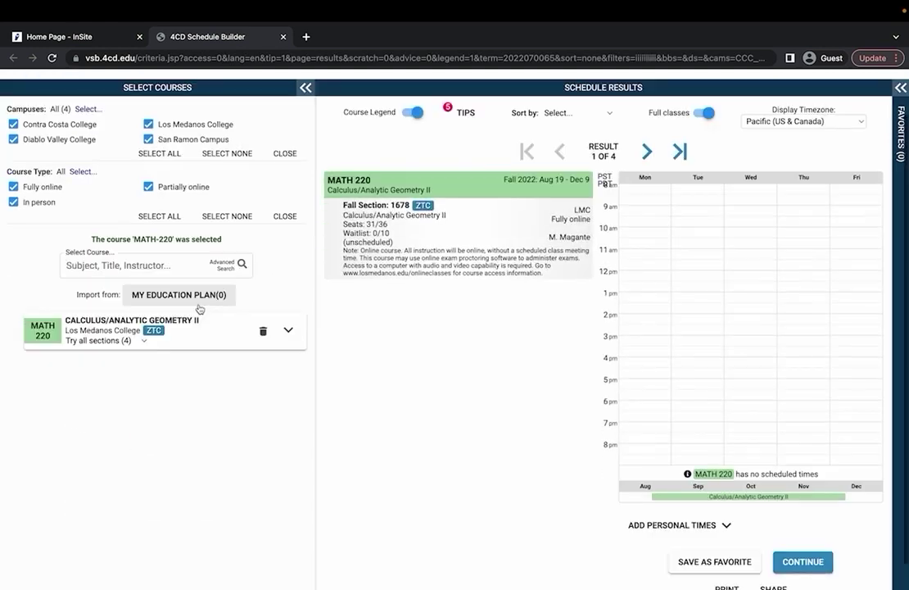
{"action": "left_click", "coordinate": [288, 332]}
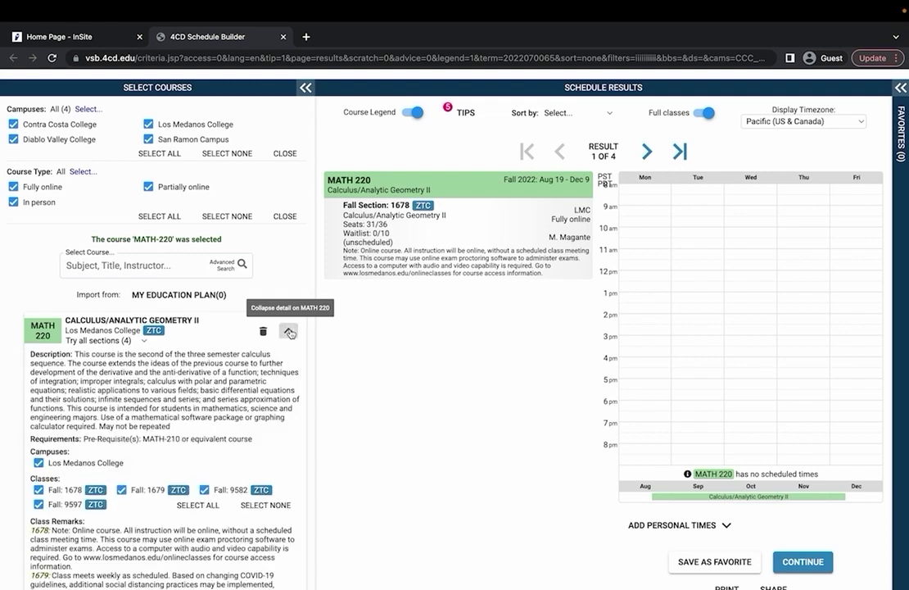
{"action": "scroll", "coordinate": [199, 302], "scroll_direction": "down", "scroll_amount": 3}
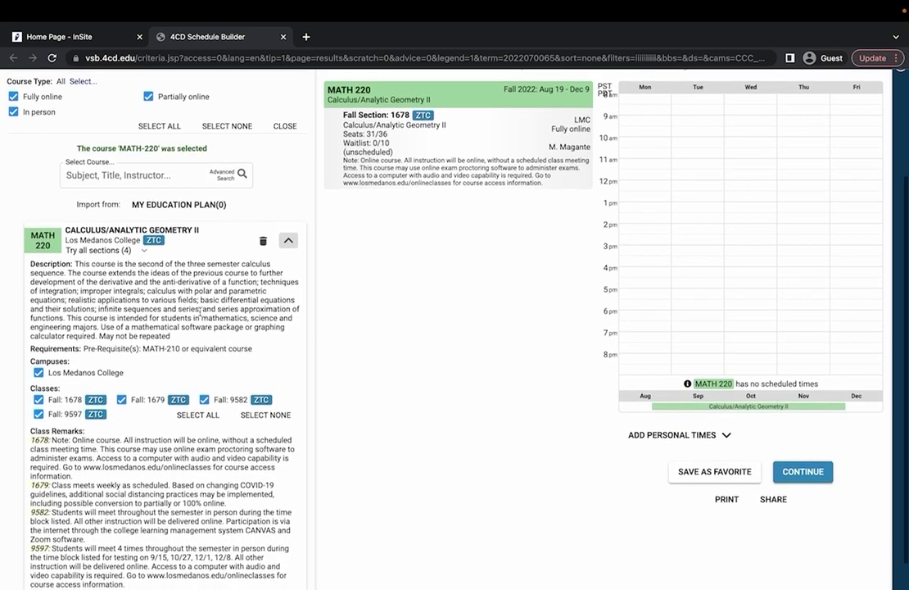
{"action": "scroll", "coordinate": [122, 279], "scroll_direction": "down", "scroll_amount": 1}
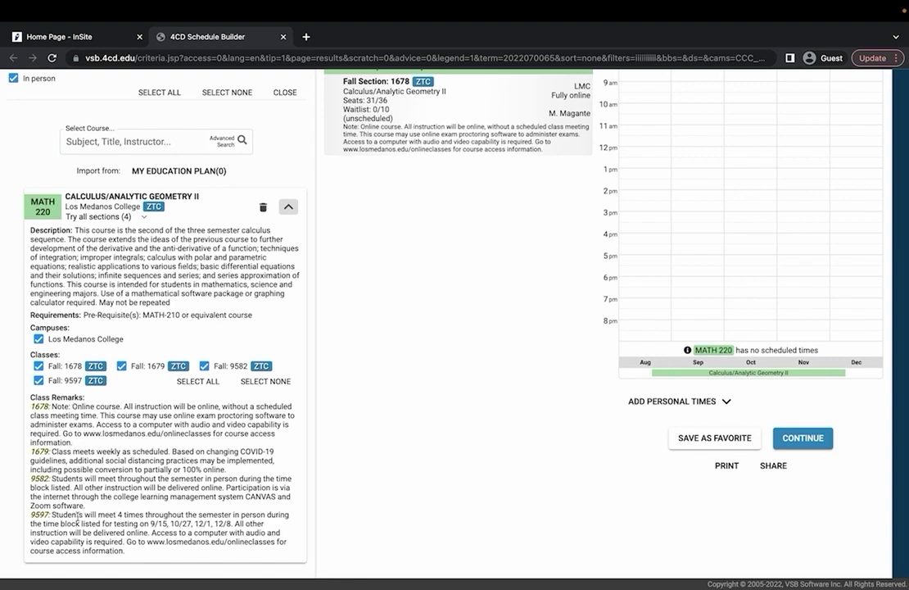
{"action": "scroll", "coordinate": [172, 401], "scroll_direction": "up", "scroll_amount": 3}
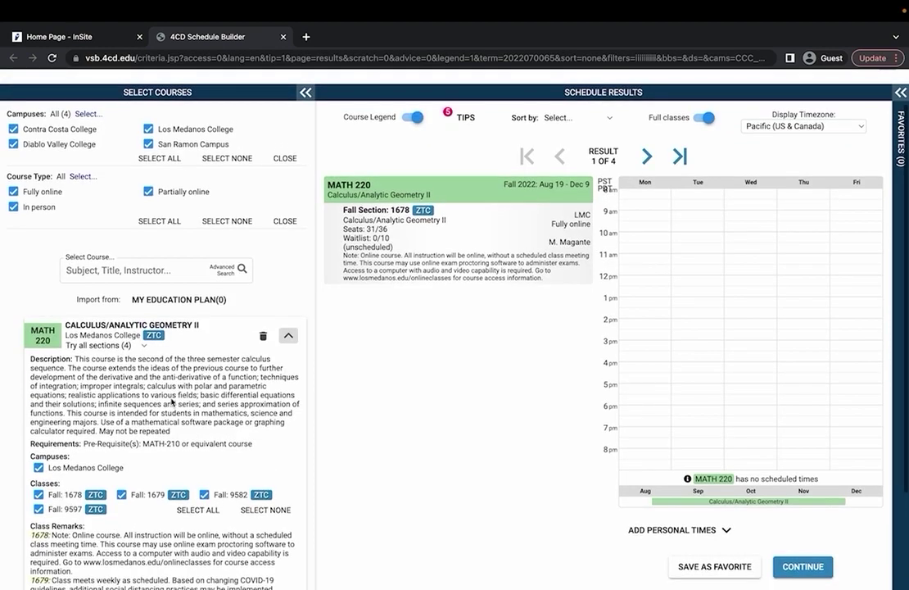
Run an advanced search filtered by UC General Education, GE area 3B-Humanities
{"action": "left_click", "coordinate": [218, 274]}
{"action": "left_click", "coordinate": [395, 234]}
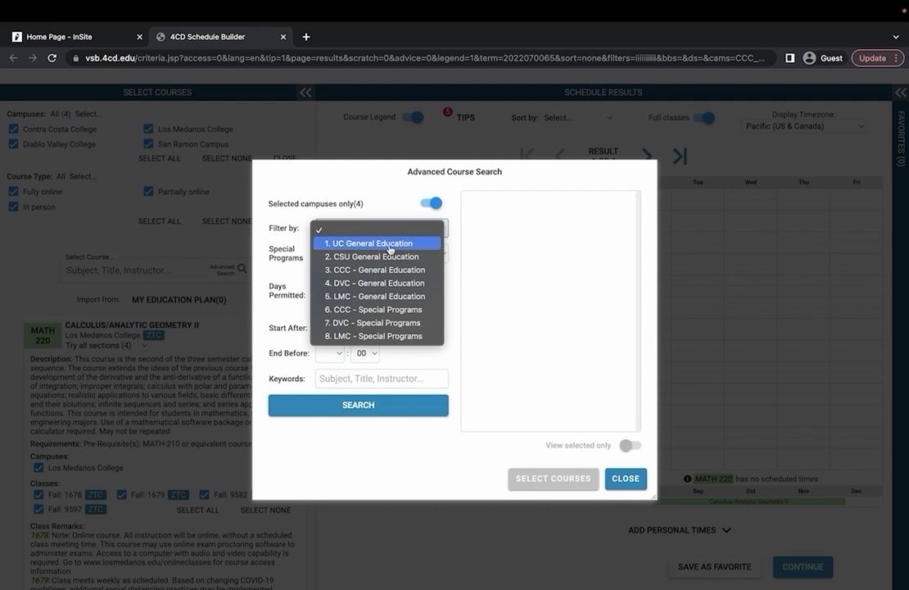
{"action": "left_click", "coordinate": [389, 247]}
{"action": "left_click", "coordinate": [375, 255]}
{"action": "left_click", "coordinate": [350, 334]}
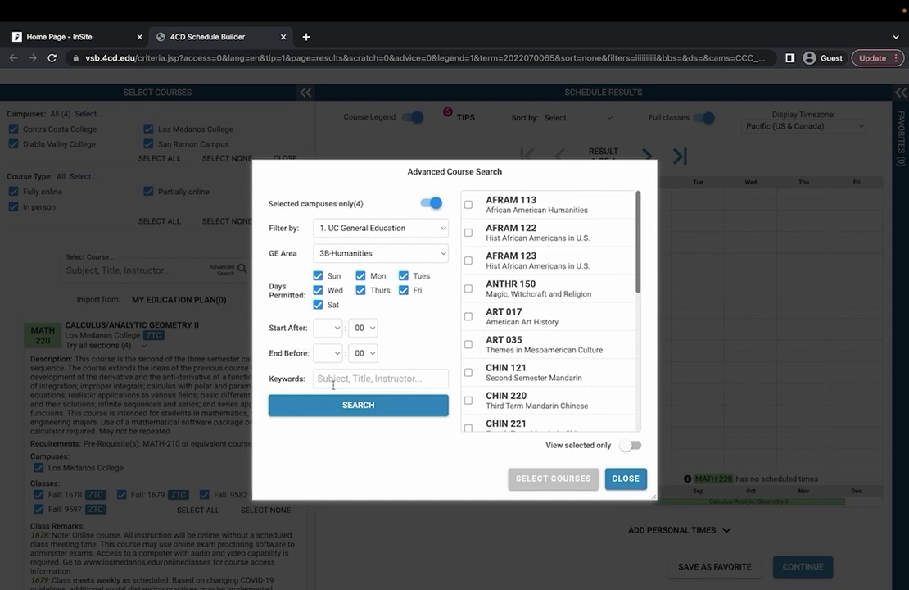
Select ENGL 002B Critical Thinking Through Lit and add it to the course list
{"action": "scroll", "coordinate": [467, 281], "scroll_direction": "down", "scroll_amount": 3}
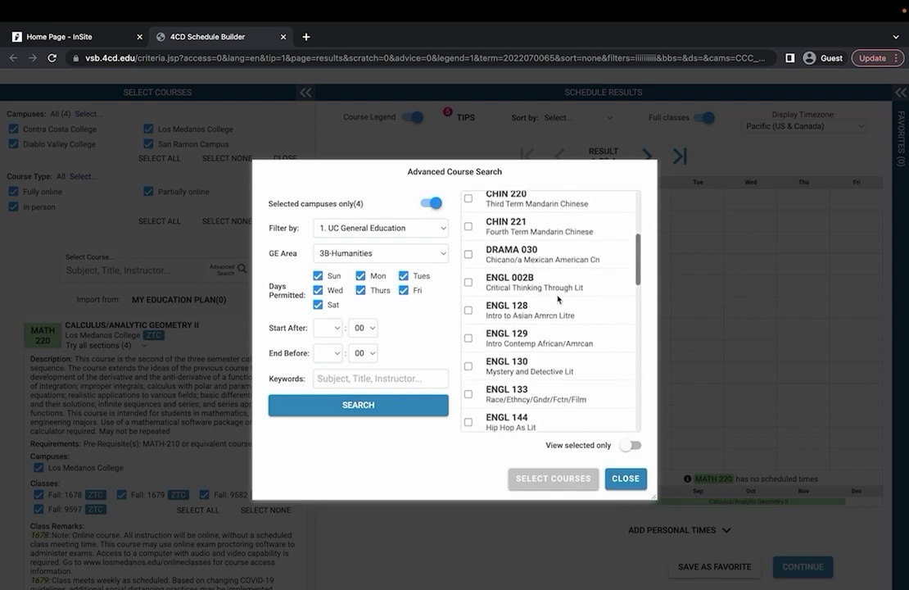
{"action": "left_click", "coordinate": [467, 281]}
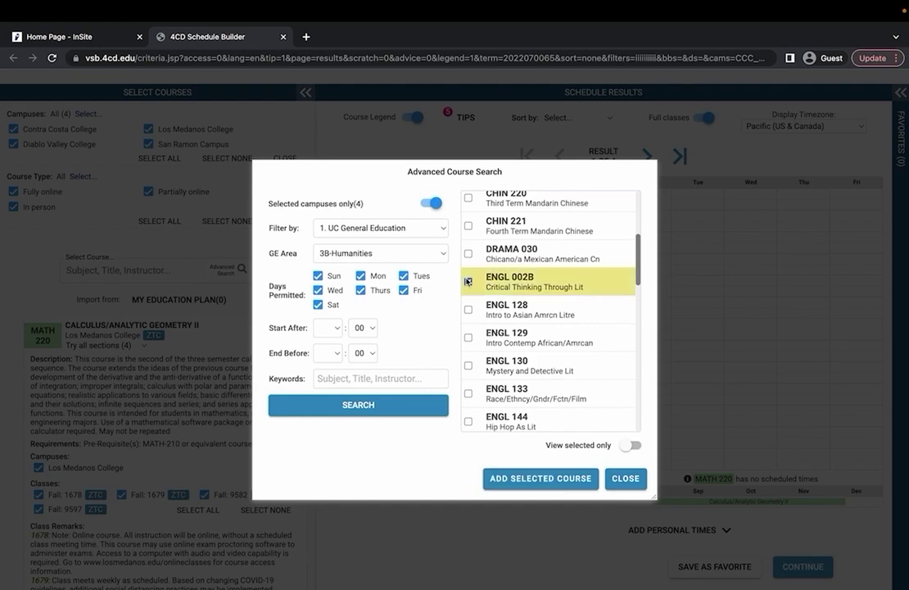
{"action": "left_click", "coordinate": [494, 478]}
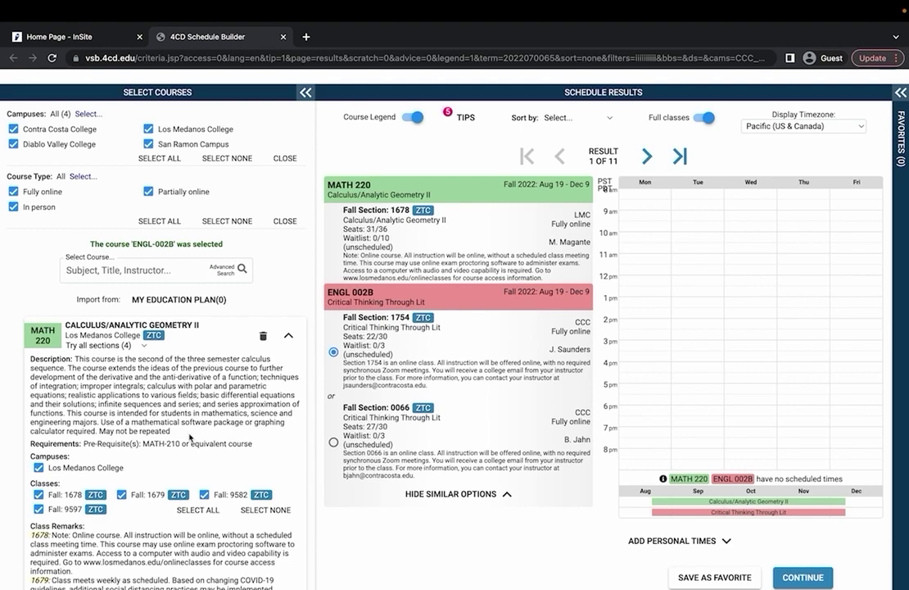
Scroll through the schedule results to review the ENGL 002B sections alongside MATH 220
{"action": "scroll", "coordinate": [165, 381], "scroll_direction": "down", "scroll_amount": 3}
{"action": "scroll", "coordinate": [187, 434], "scroll_direction": "up", "scroll_amount": 2}
{"action": "scroll", "coordinate": [176, 328], "scroll_direction": "down", "scroll_amount": 2}
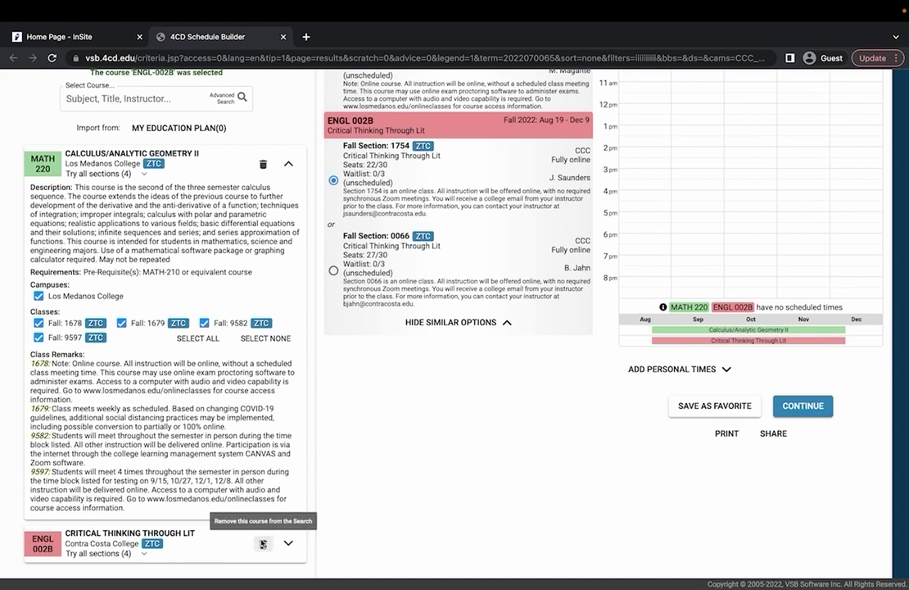
{"action": "scroll", "coordinate": [231, 260], "scroll_direction": "up", "scroll_amount": 1}
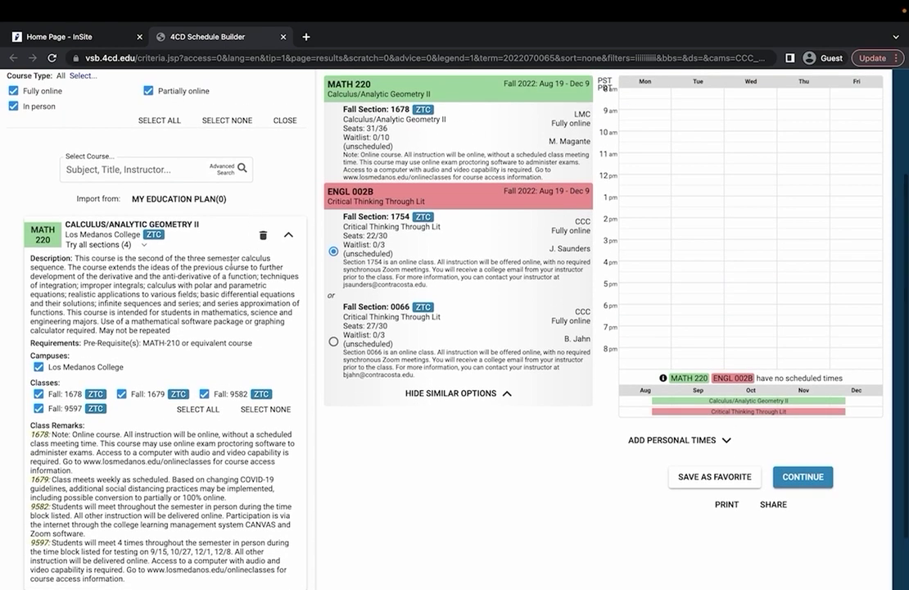
{"action": "scroll", "coordinate": [232, 260], "scroll_direction": "up", "scroll_amount": 1}
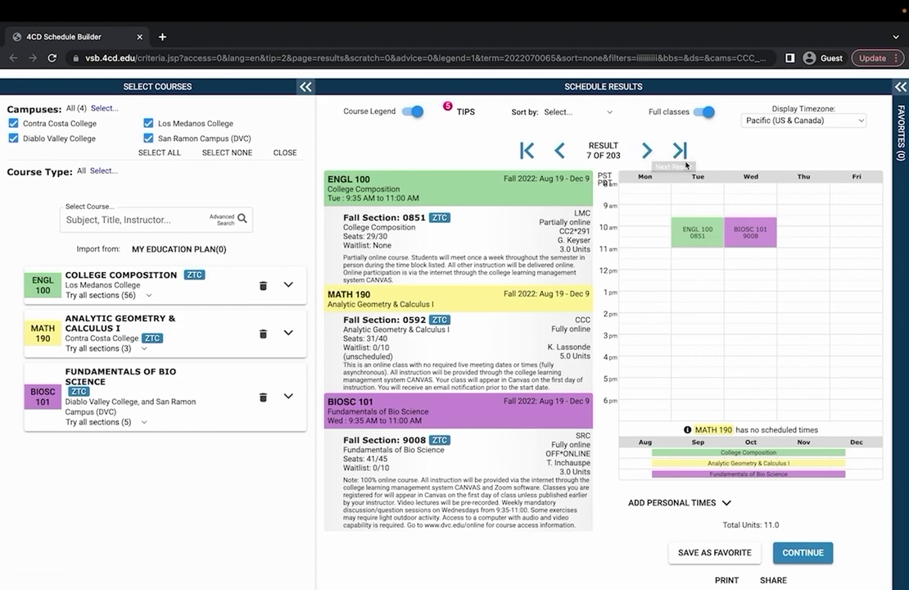
Page forward through the ENGL 100, MATH 190 and BIOSC 101 schedule combinations
{"action": "left_click", "coordinate": [646, 152]}
{"action": "left_click", "coordinate": [647, 152]}
{"action": "left_click", "coordinate": [647, 152]}
{"action": "left_click", "coordinate": [647, 152]}
{"action": "left_click", "coordinate": [647, 151]}
{"action": "left_click", "coordinate": [647, 152]}
{"action": "left_click", "coordinate": [647, 151]}
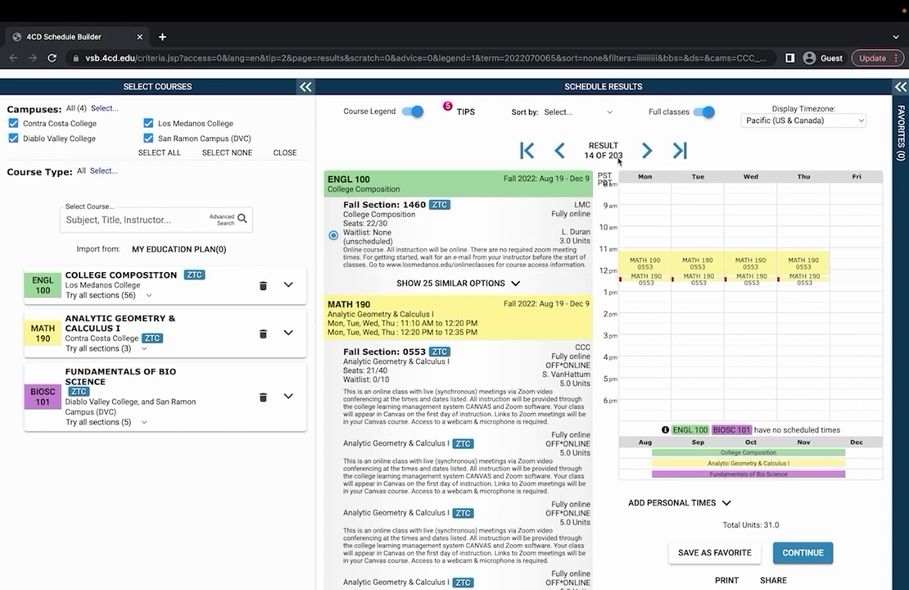
{"action": "left_click", "coordinate": [647, 152]}
{"action": "left_click", "coordinate": [647, 152]}
{"action": "left_click", "coordinate": [645, 151]}
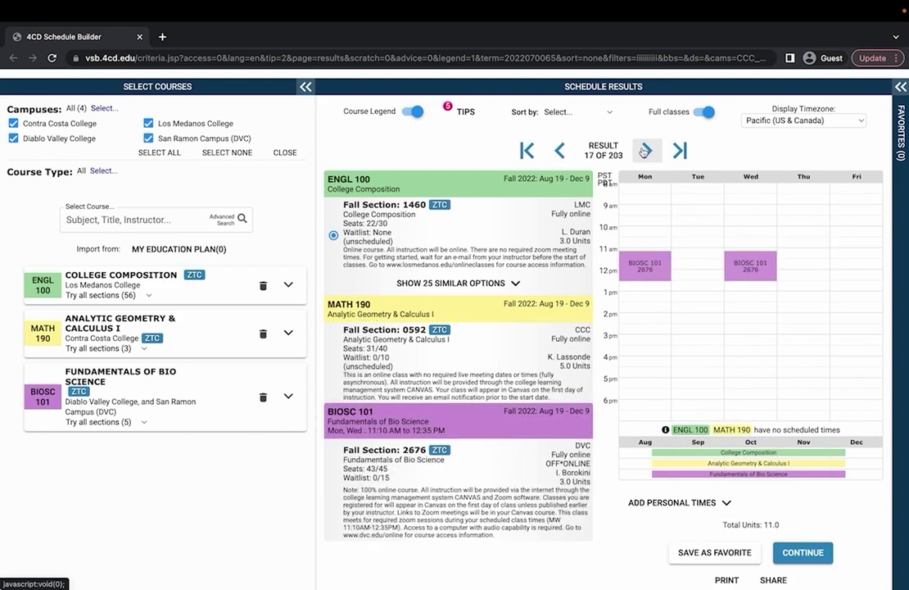
{"action": "left_click", "coordinate": [645, 150]}
{"action": "left_click", "coordinate": [645, 151]}
{"action": "left_click", "coordinate": [646, 150]}
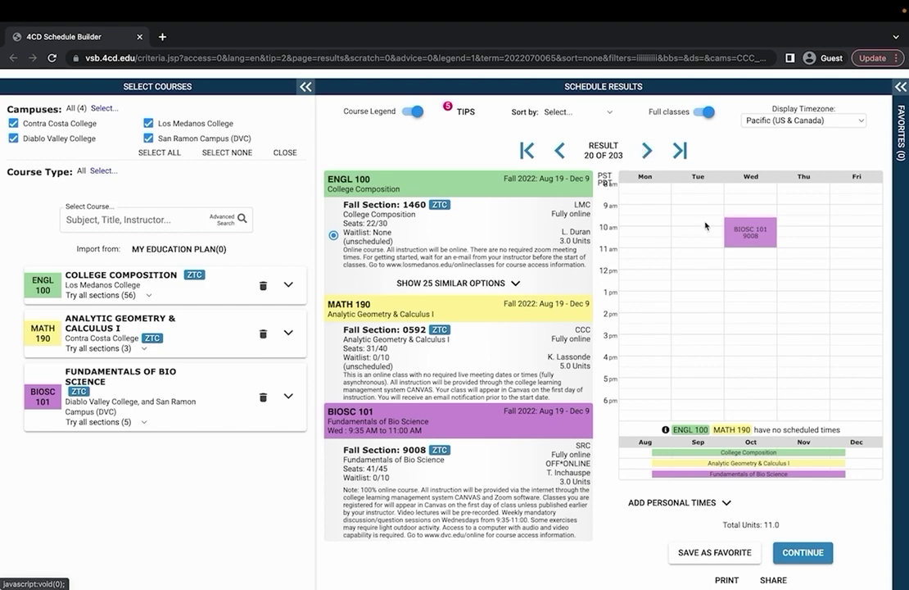
Pin BIOSC 101 to section 9008 and browse the 51 remaining combinations to result 12
{"action": "left_click", "coordinate": [741, 234]}
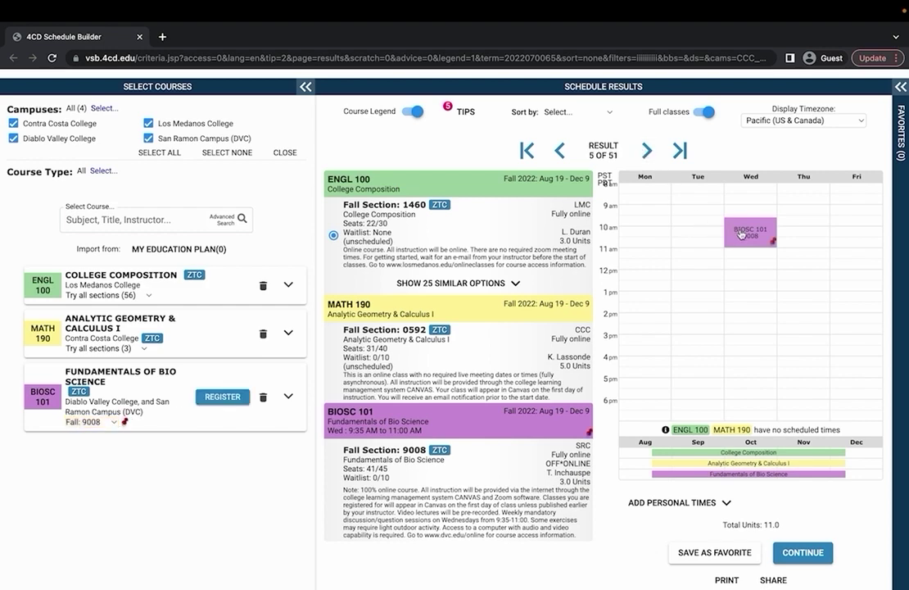
{"action": "left_click", "coordinate": [647, 153]}
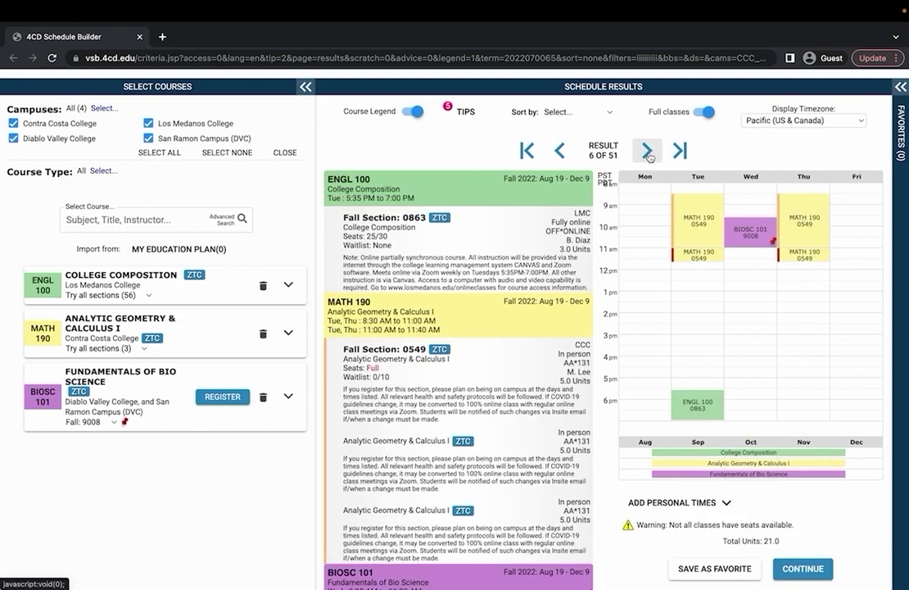
{"action": "left_click", "coordinate": [648, 152]}
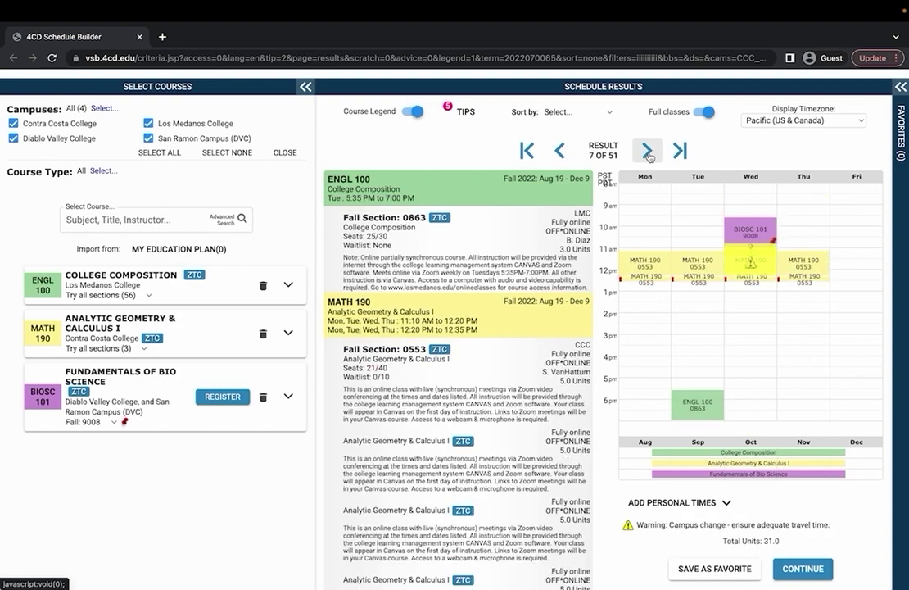
{"action": "left_click", "coordinate": [647, 151]}
{"action": "left_click", "coordinate": [647, 151]}
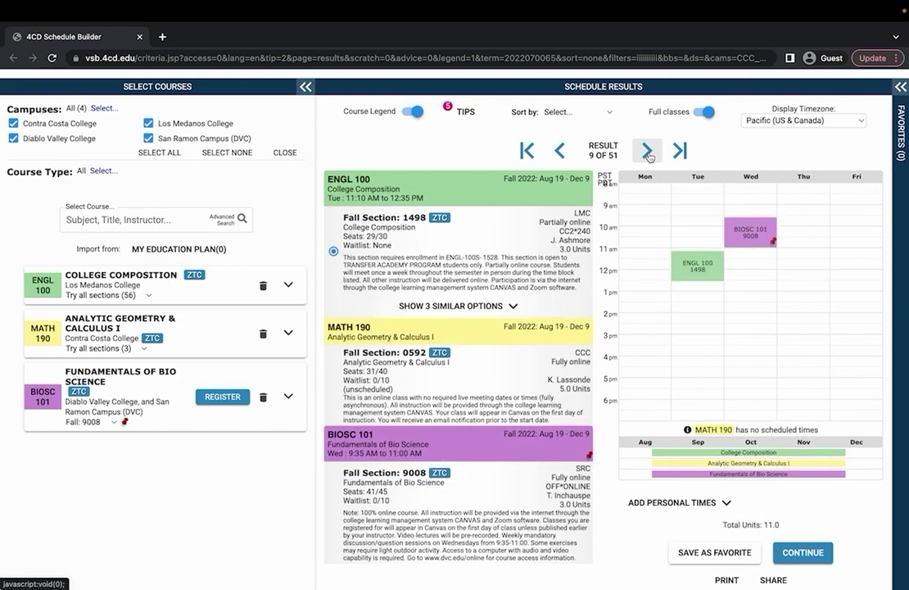
{"action": "left_click", "coordinate": [647, 151]}
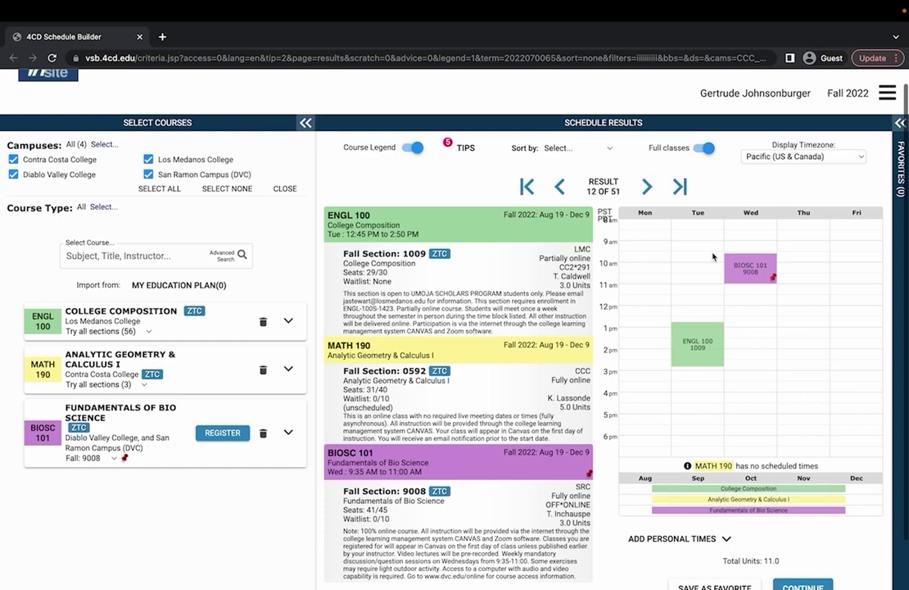
Save result 15 (ENGL 100 1067, MATH 190 0549, BIOSC 101 9008) as favorite Untitled 1, then load it
{"action": "left_click", "coordinate": [647, 186]}
{"action": "left_click", "coordinate": [647, 187]}
{"action": "left_click", "coordinate": [646, 186]}
{"action": "scroll", "coordinate": [709, 442], "scroll_direction": "down", "scroll_amount": 2}
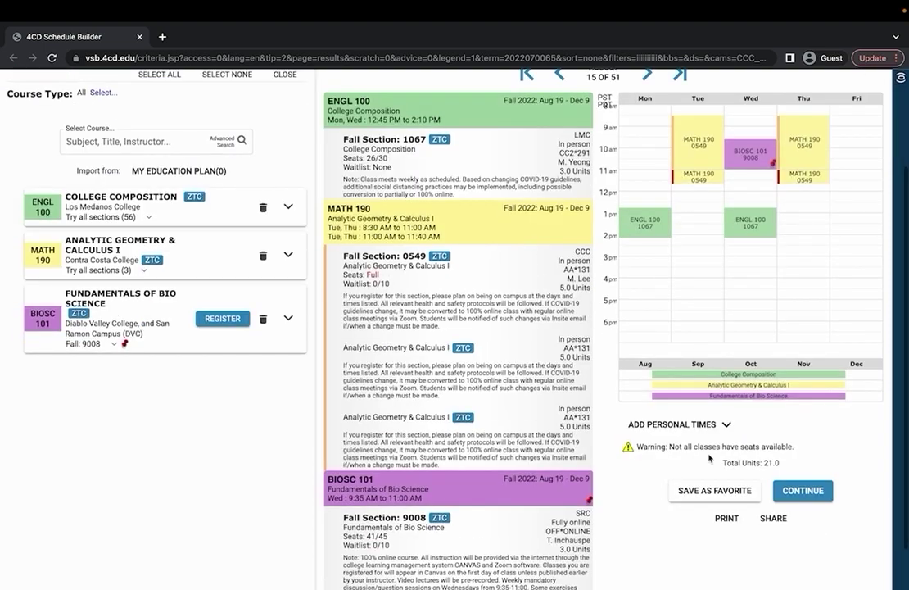
{"action": "scroll", "coordinate": [710, 483], "scroll_direction": "down", "scroll_amount": 1}
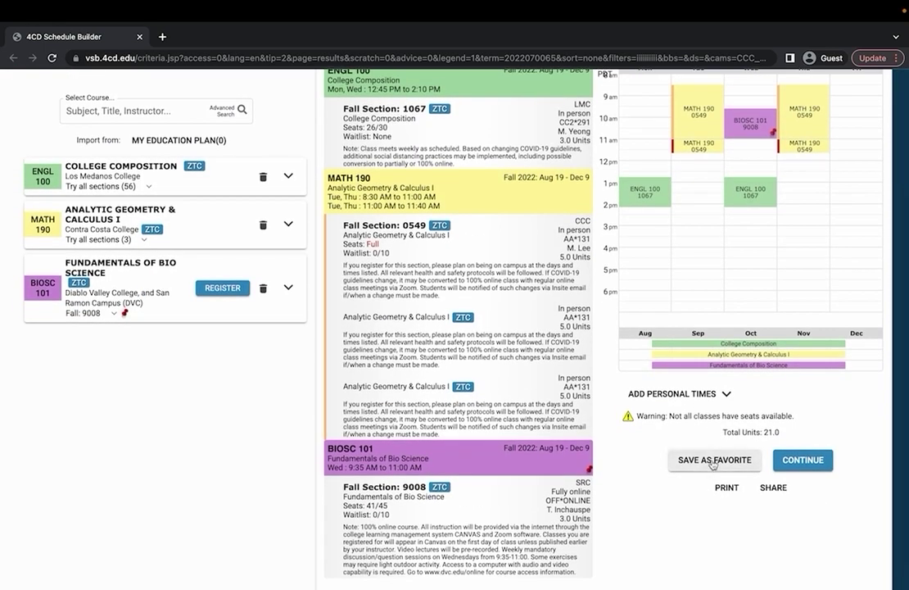
{"action": "left_click", "coordinate": [713, 460]}
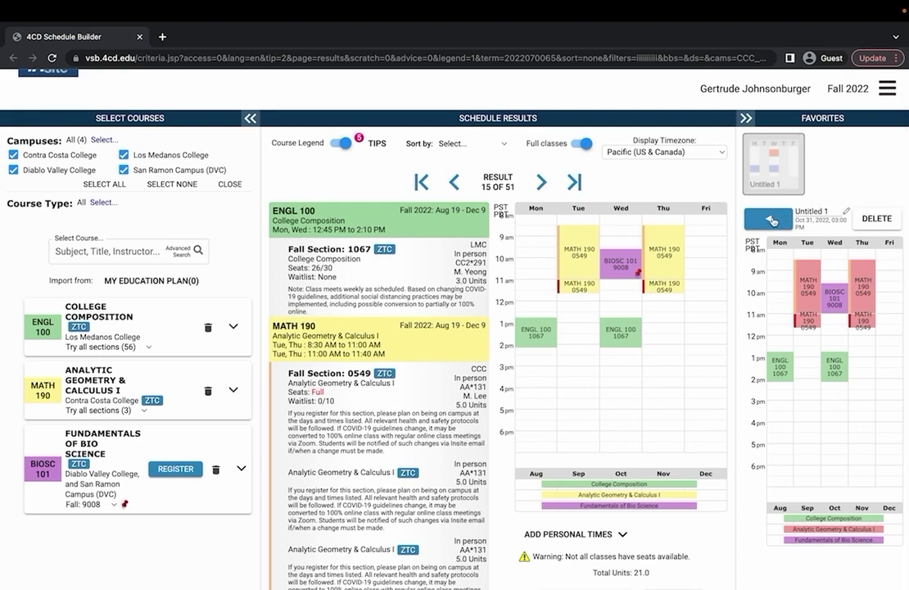
{"action": "left_click", "coordinate": [769, 219]}
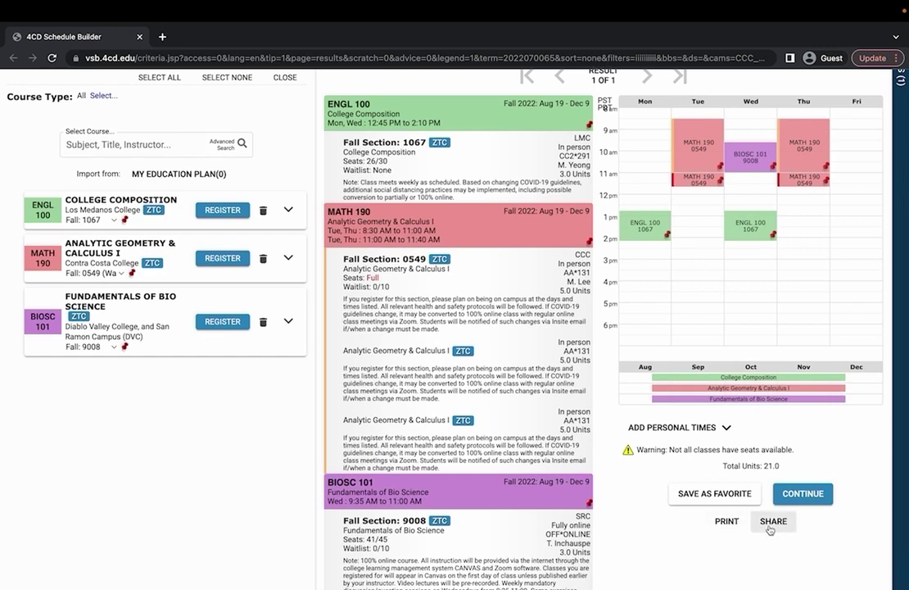
View the schedule's share link, dismiss it, and scroll the Draft Schedule's class list
{"action": "left_click", "coordinate": [770, 524]}
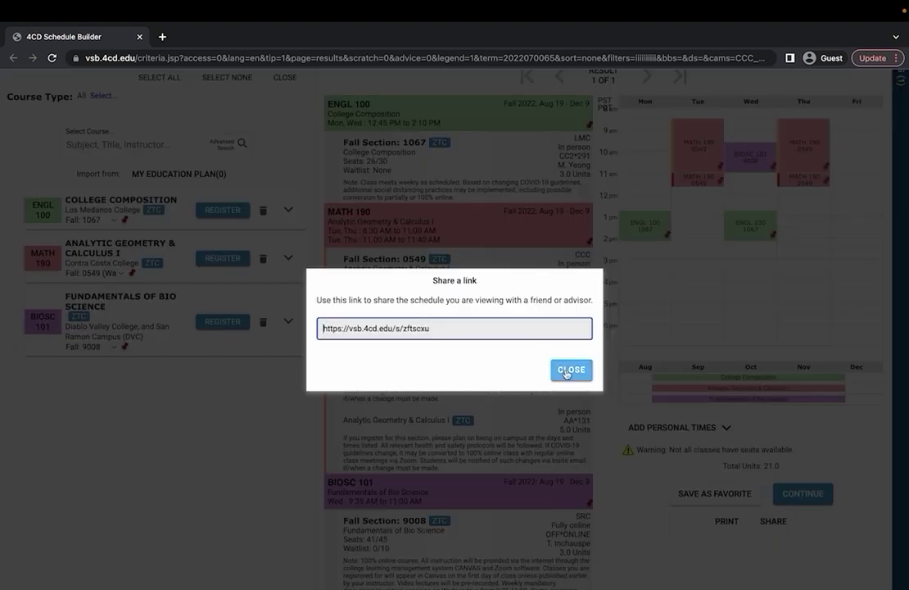
{"action": "left_click", "coordinate": [570, 370]}
{"action": "scroll", "coordinate": [672, 401], "scroll_direction": "up", "scroll_amount": 2}
{"action": "scroll", "coordinate": [770, 428], "scroll_direction": "down", "scroll_amount": 3}
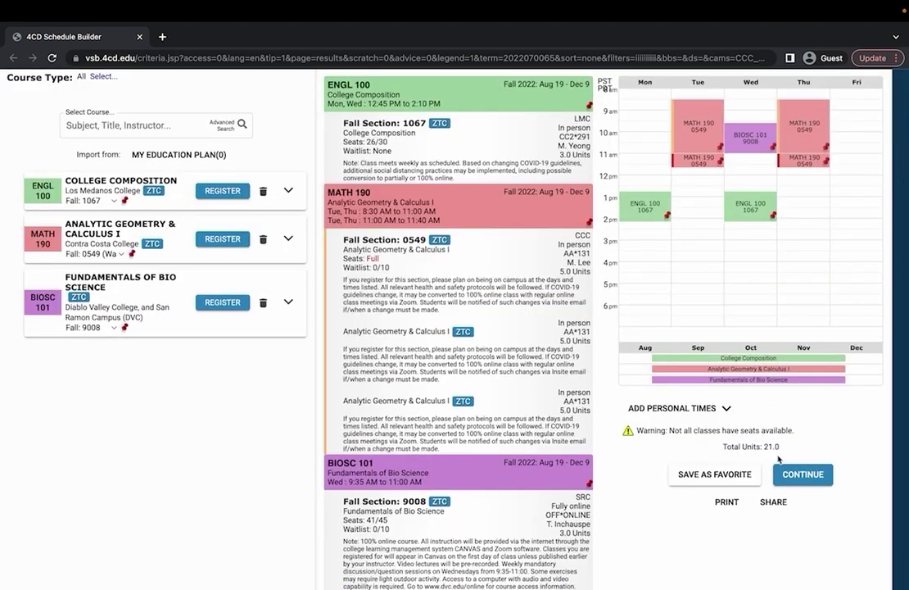
{"action": "scroll", "coordinate": [791, 477], "scroll_direction": "up", "scroll_amount": 2}
Scroll up and down through the schedule page to review its listed classes
{"action": "scroll", "coordinate": [791, 477], "scroll_direction": "down", "scroll_amount": 1}
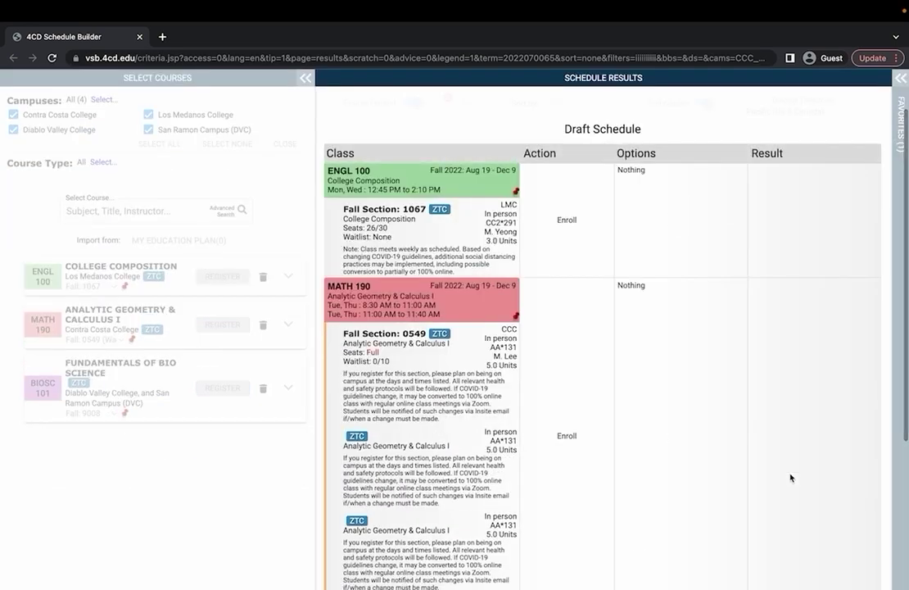
{"action": "scroll", "coordinate": [790, 477], "scroll_direction": "down", "scroll_amount": 4}
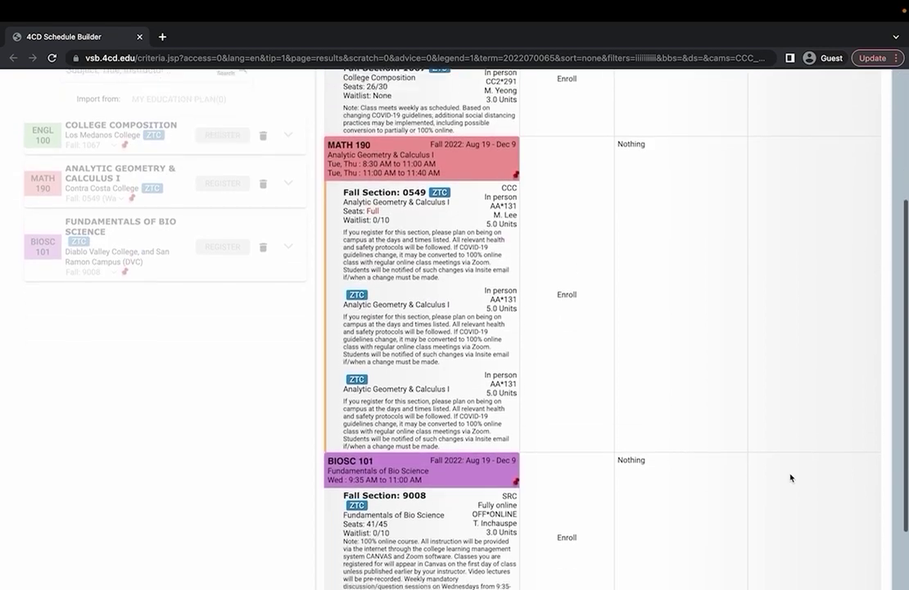
{"action": "scroll", "coordinate": [650, 282], "scroll_direction": "up", "scroll_amount": 3}
{"action": "scroll", "coordinate": [649, 281], "scroll_direction": "down", "scroll_amount": 3}
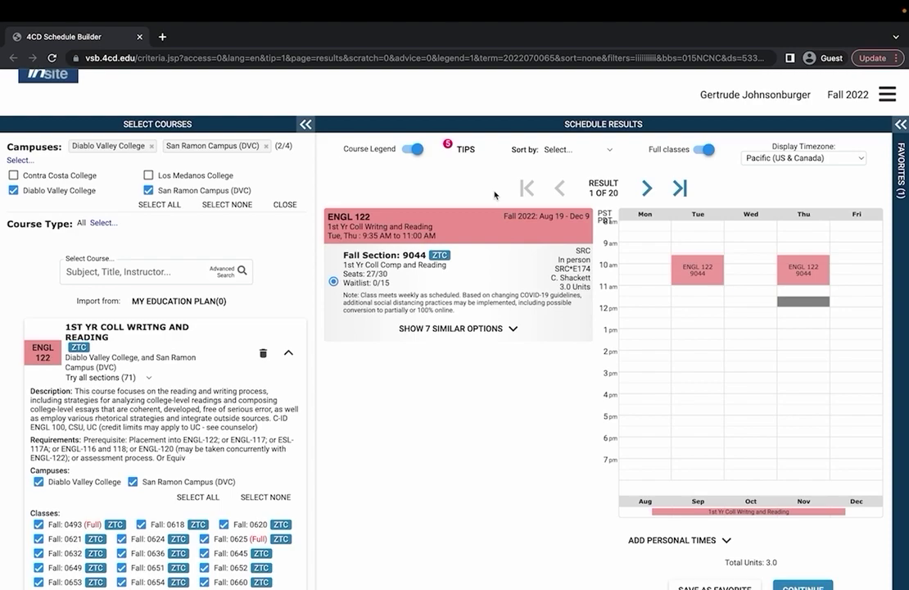
{"action": "scroll", "coordinate": [479, 205], "scroll_direction": "down", "scroll_amount": 2}
{"action": "scroll", "coordinate": [470, 213], "scroll_direction": "down", "scroll_amount": 2}
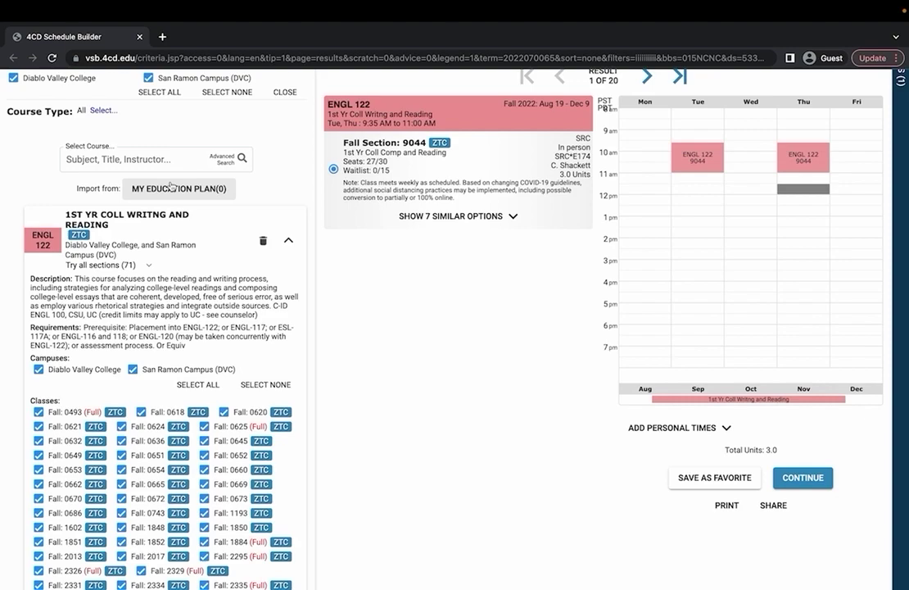
{"action": "scroll", "coordinate": [453, 173], "scroll_direction": "up", "scroll_amount": 2}
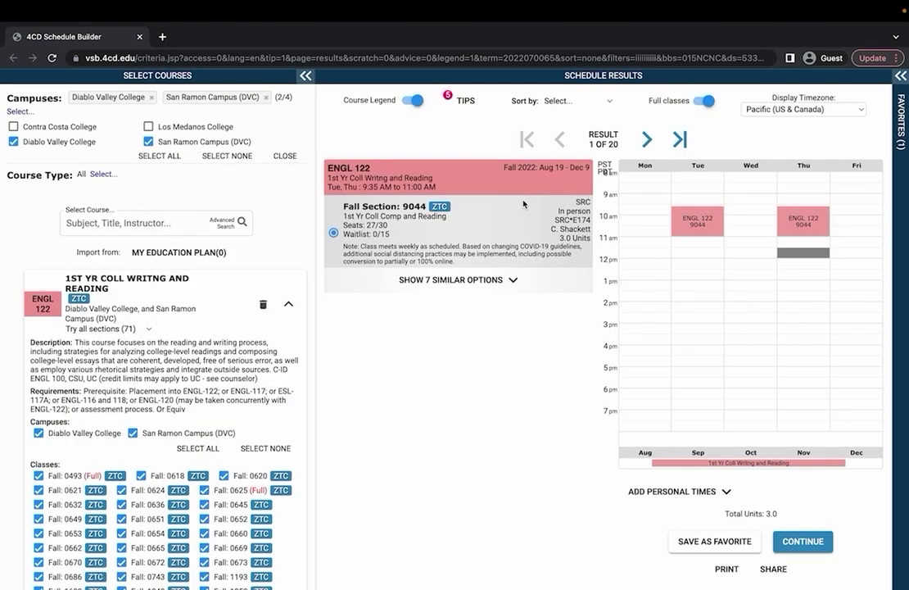
{"action": "left_click", "coordinate": [793, 541]}
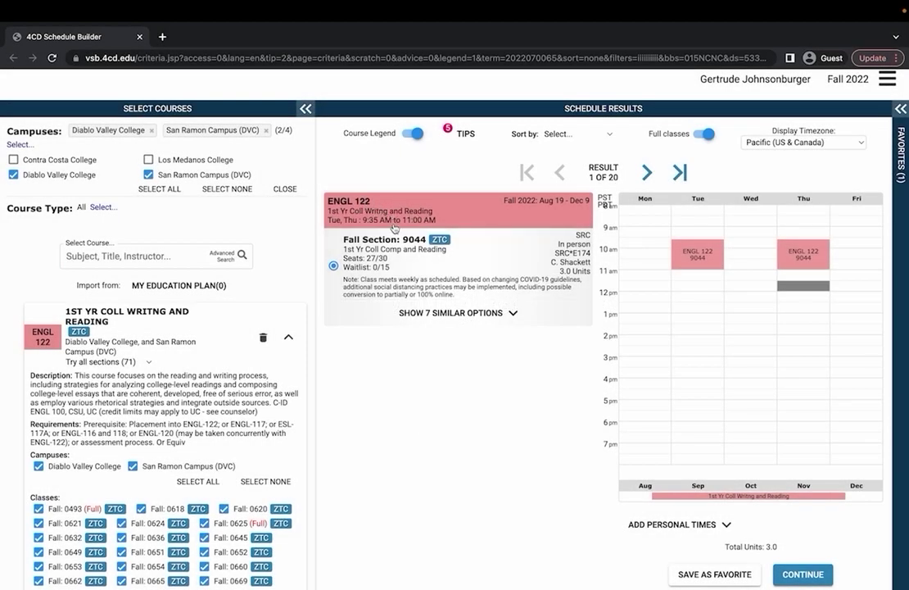
{"action": "scroll", "coordinate": [475, 401], "scroll_direction": "down", "scroll_amount": 1}
{"action": "scroll", "coordinate": [476, 401], "scroll_direction": "down", "scroll_amount": 1}
Continue to the Draft Schedule and point out Enroll as the action for ENGL 122 section 9044
{"action": "left_click", "coordinate": [790, 520]}
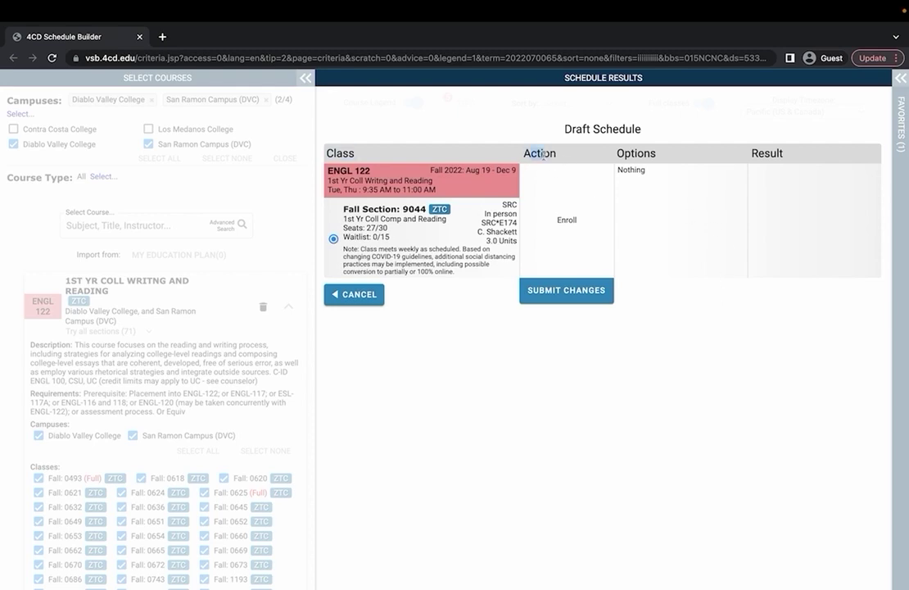
{"action": "left_click_drag", "start_coordinate": [556, 220], "coordinate": [582, 223]}
{"action": "left_click", "coordinate": [546, 240]}
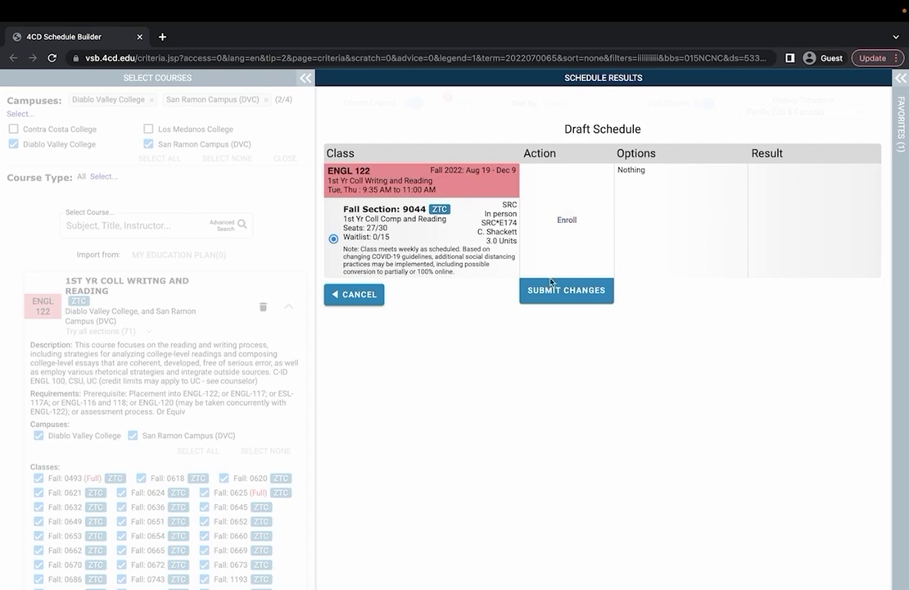